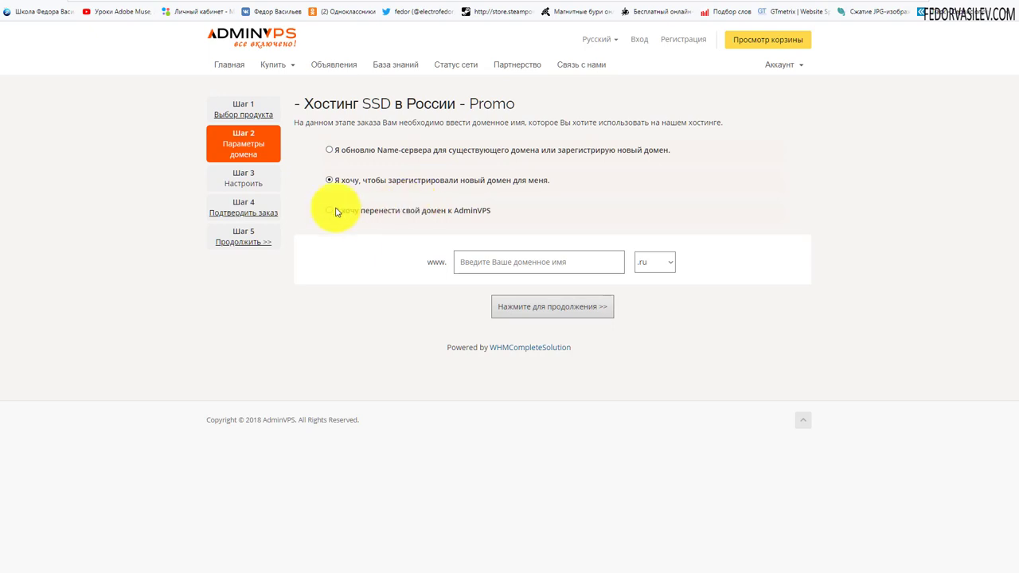
Select domain transfer, enter 'demo' with the .ru zone, and check its availability.
left_click(330, 180)
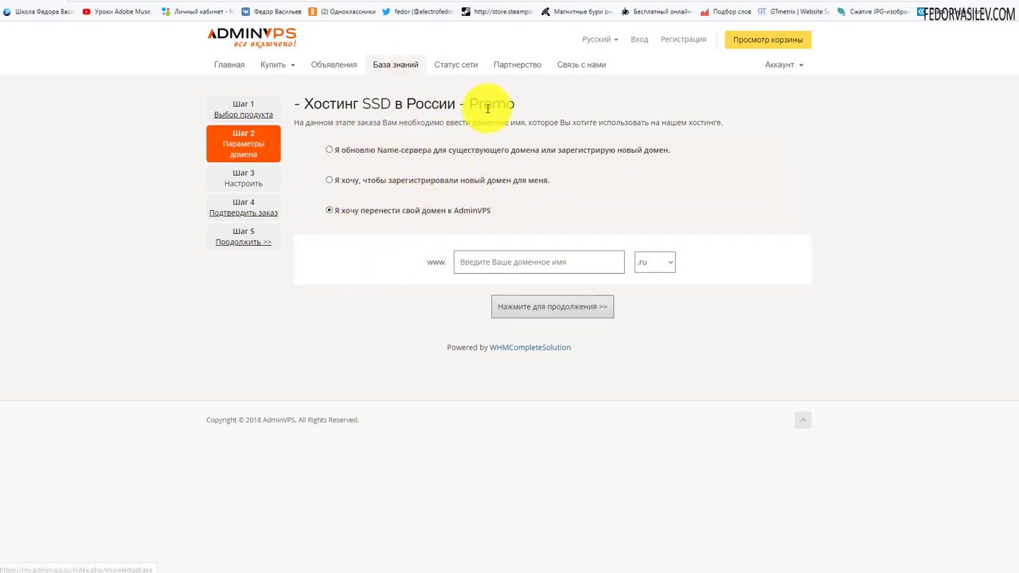
left_click(481, 266)
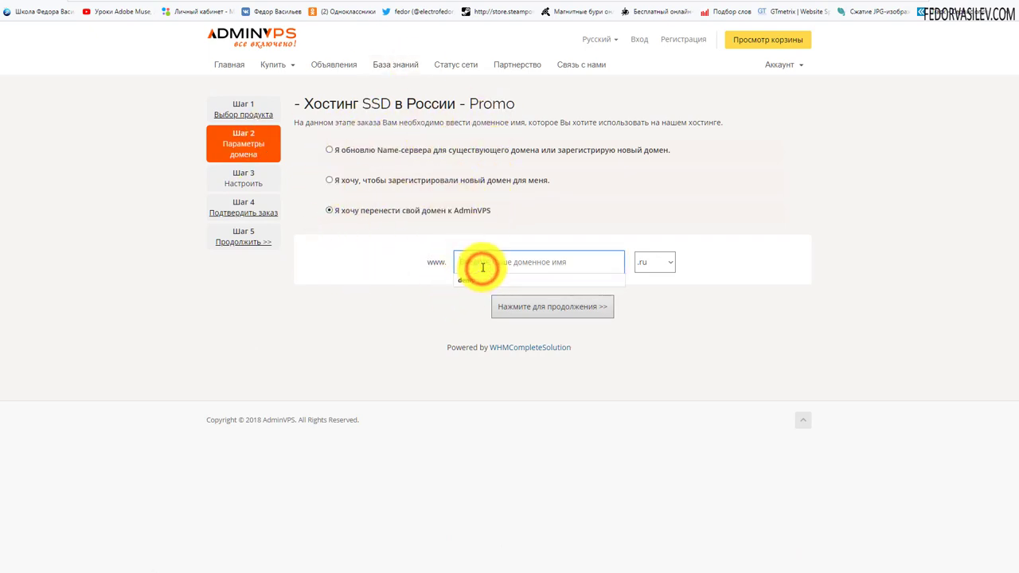
left_click(671, 269)
left_click_drag(671, 296, 652, 273)
left_click(543, 265)
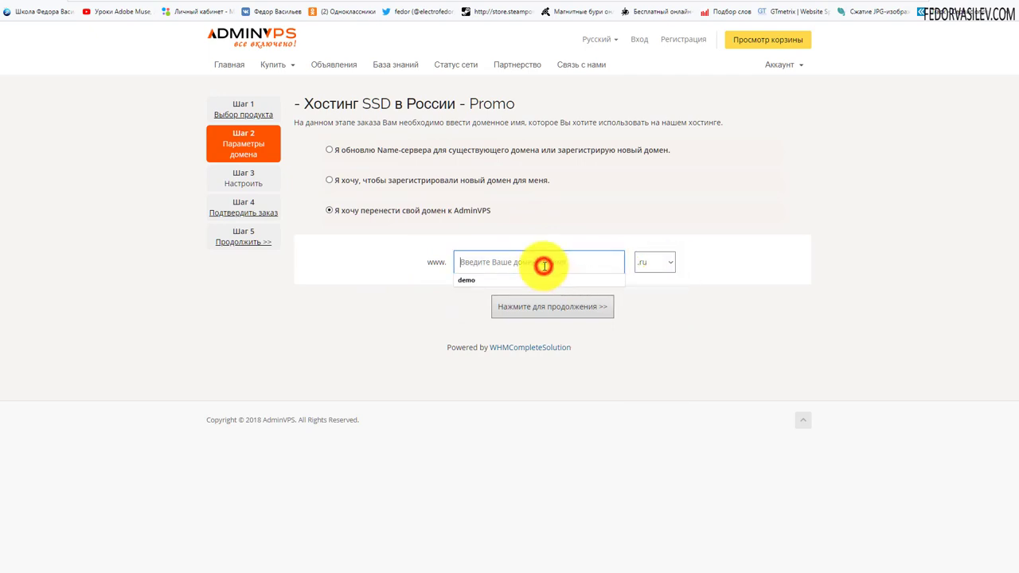
left_click(508, 278)
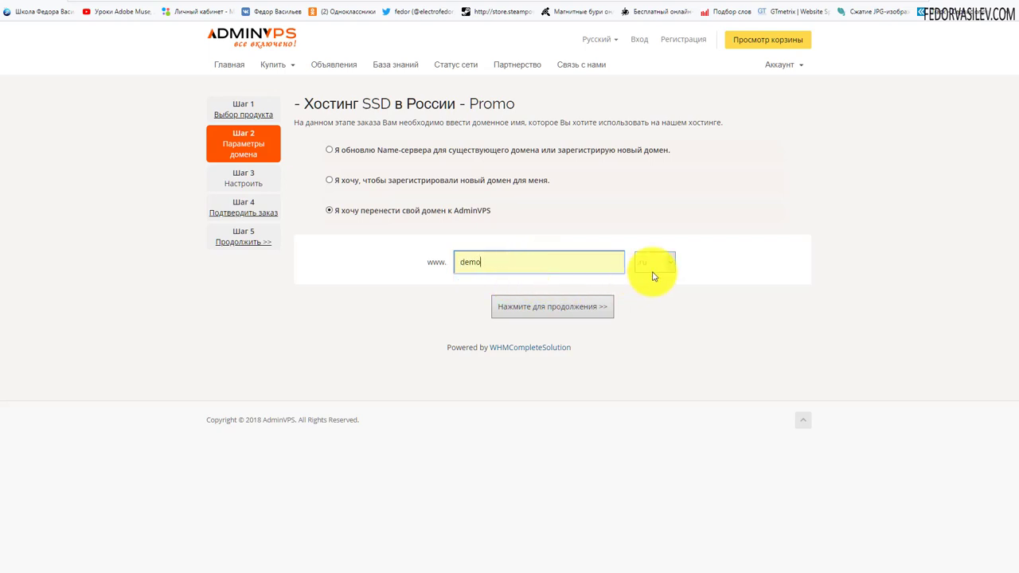
left_click(542, 309)
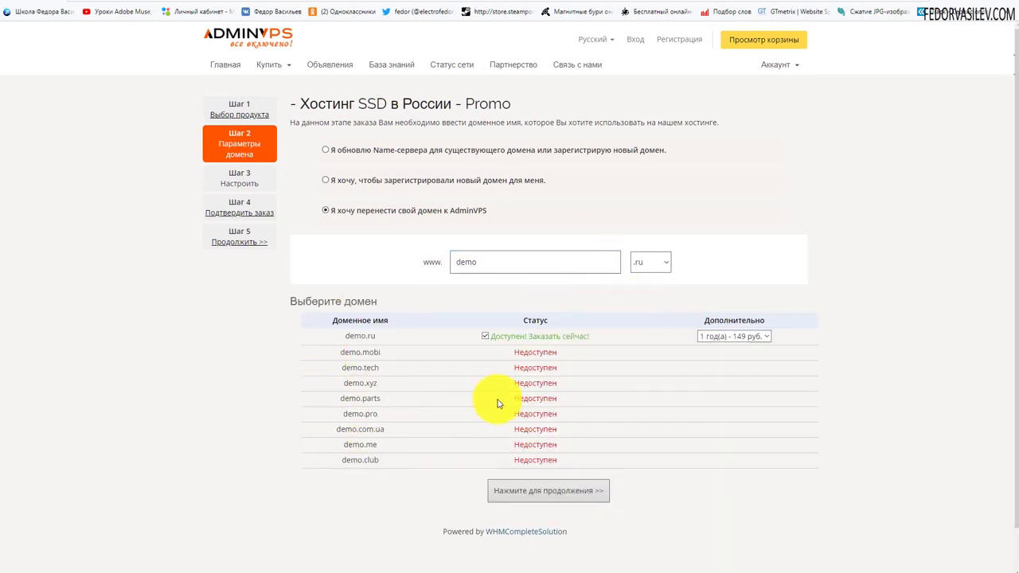
Keep the '1 год(а) - 149 руб.' period for demo.ru and continue to the cart.
left_click(760, 340)
left_click(903, 340)
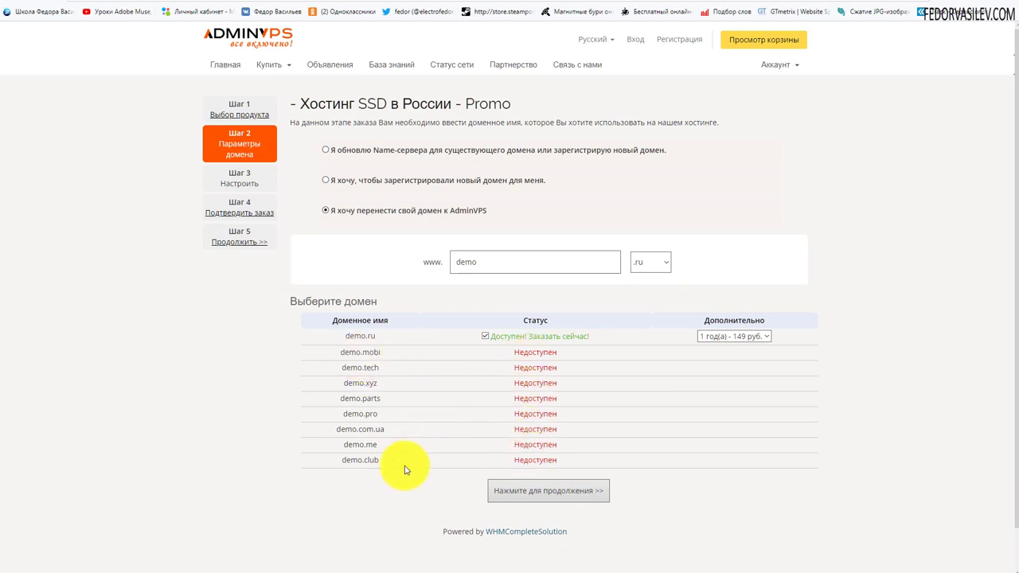
left_click(560, 497)
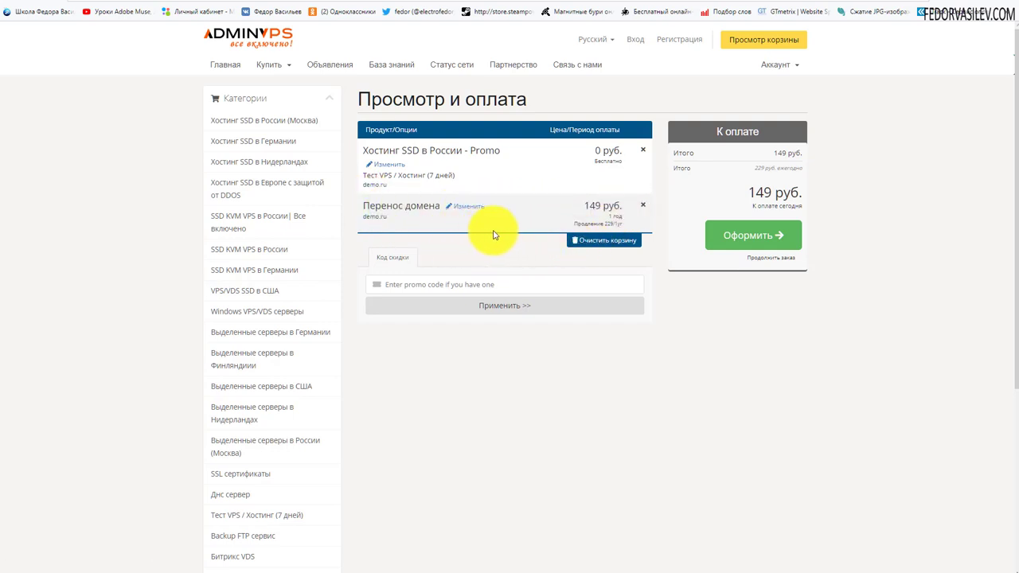
Delete the demo.ru transfer from the cart and proceed to checkout with the 0 руб. order.
left_click(642, 208)
left_click(519, 152)
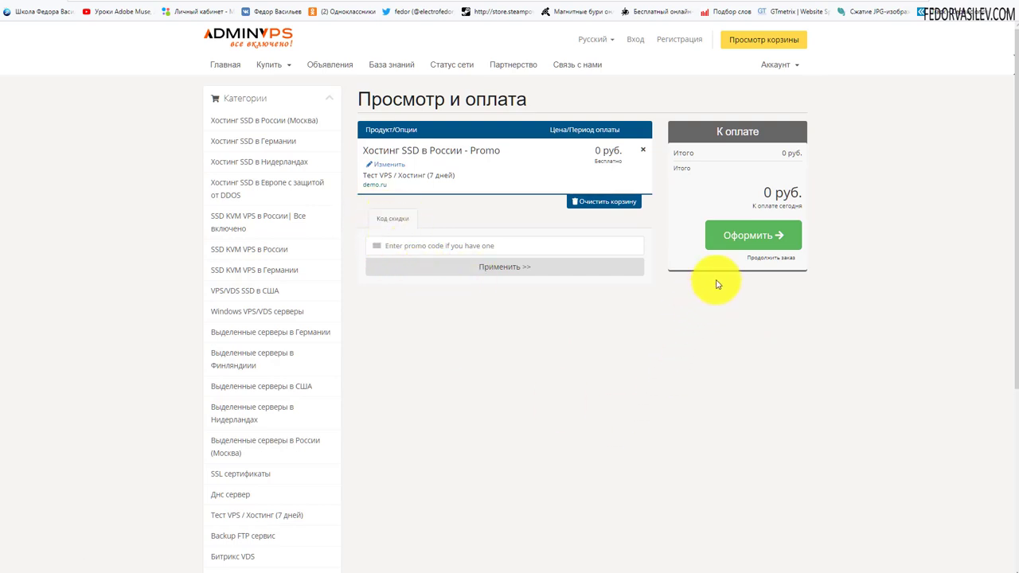
left_click(745, 235)
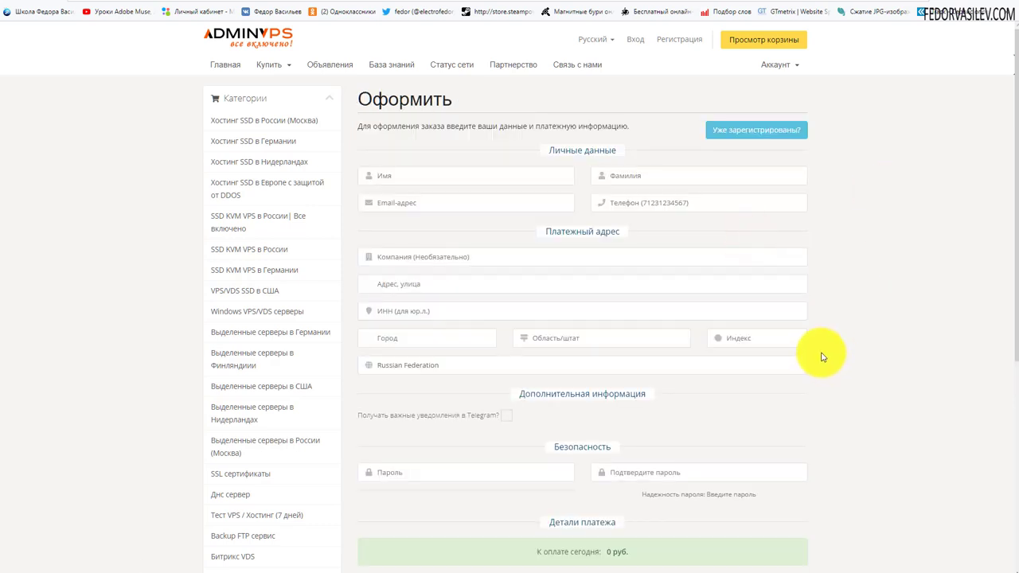
Scroll through the empty checkout form and back to the top.
scroll(822, 357, "down", 2)
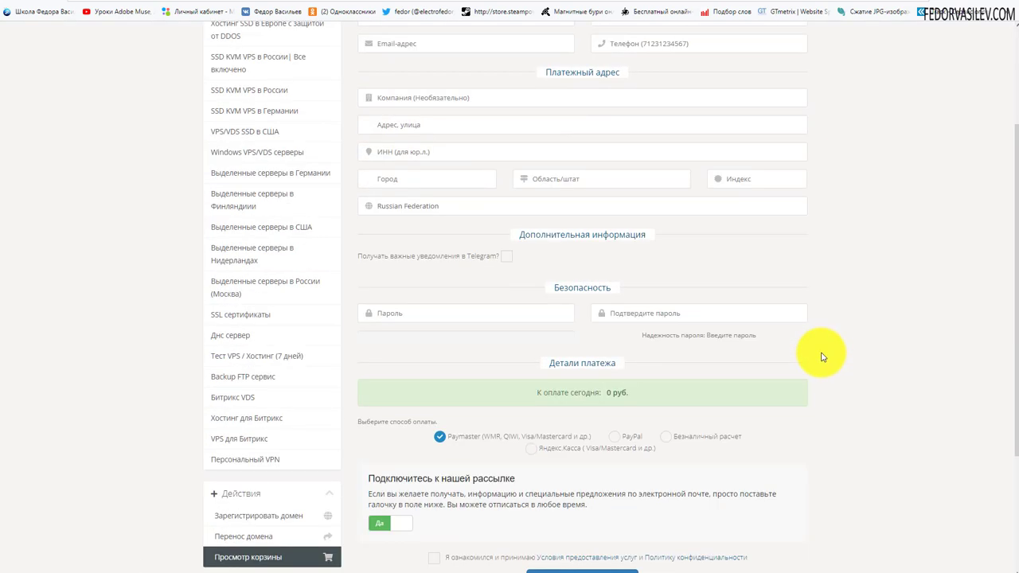
scroll(822, 357, "down", 1)
scroll(822, 357, "up", 3)
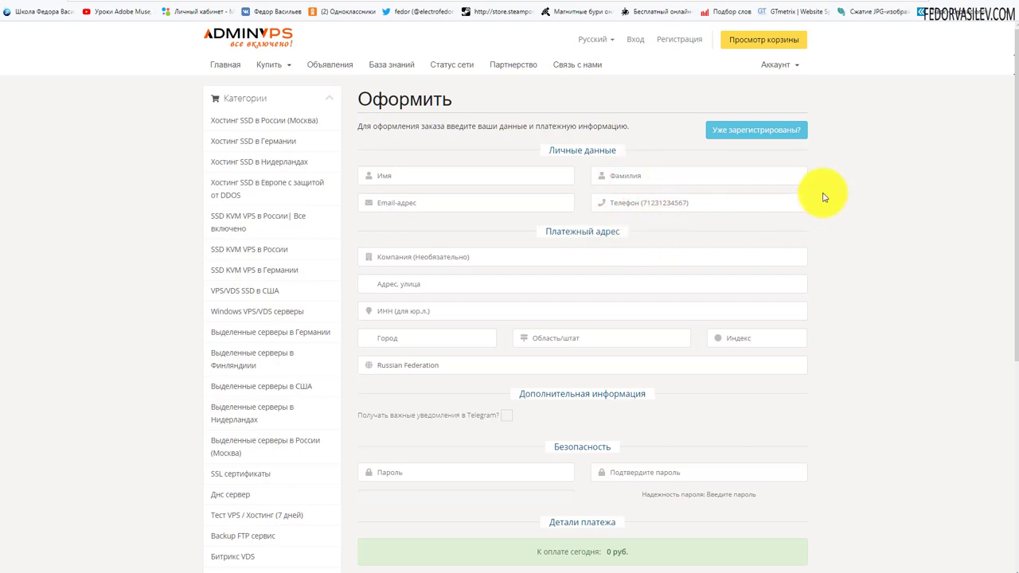
Enter the customer's first name, last name and phone number.
left_click(440, 177)
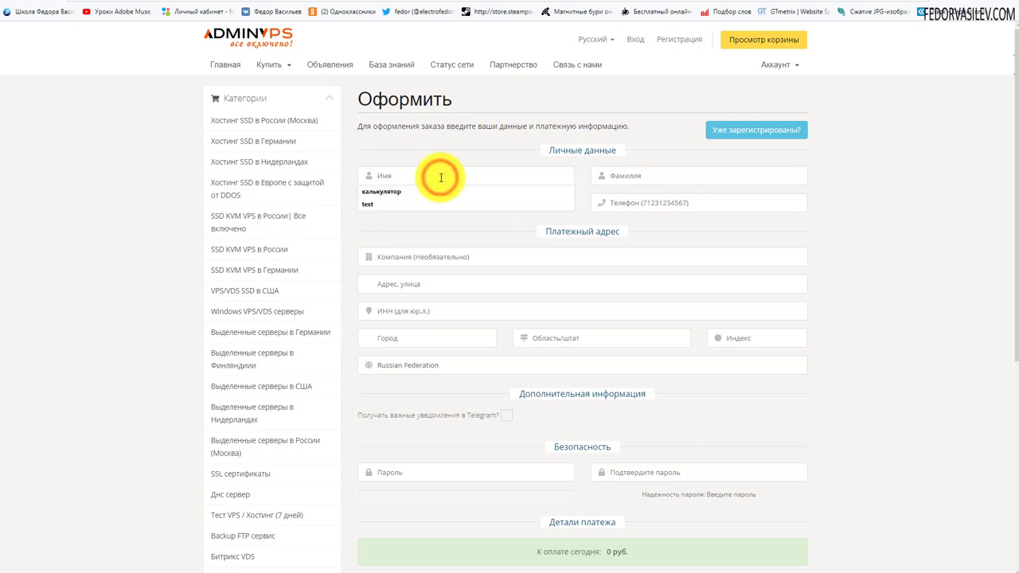
type("ф")
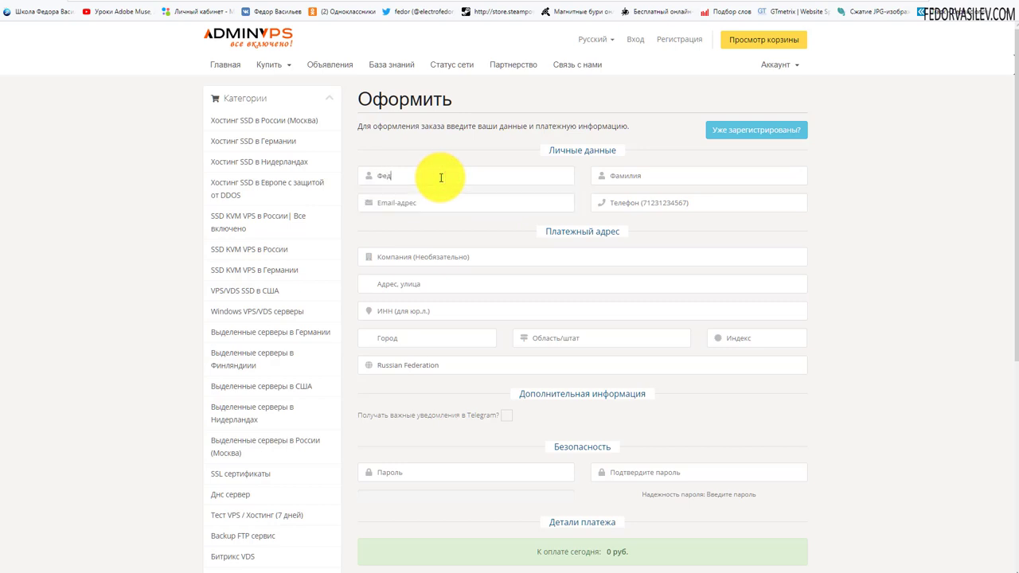
type("едор")
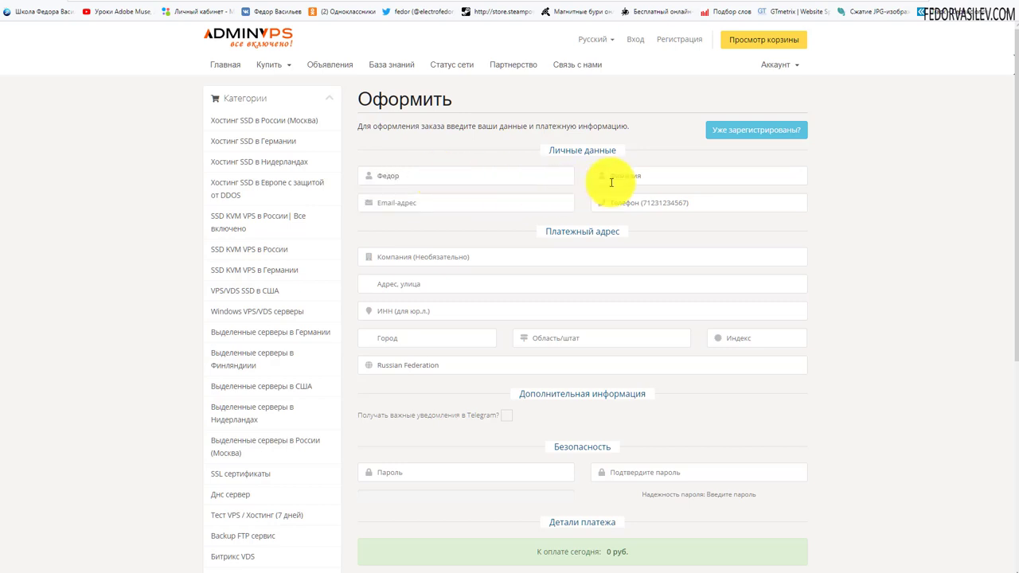
left_click(625, 177)
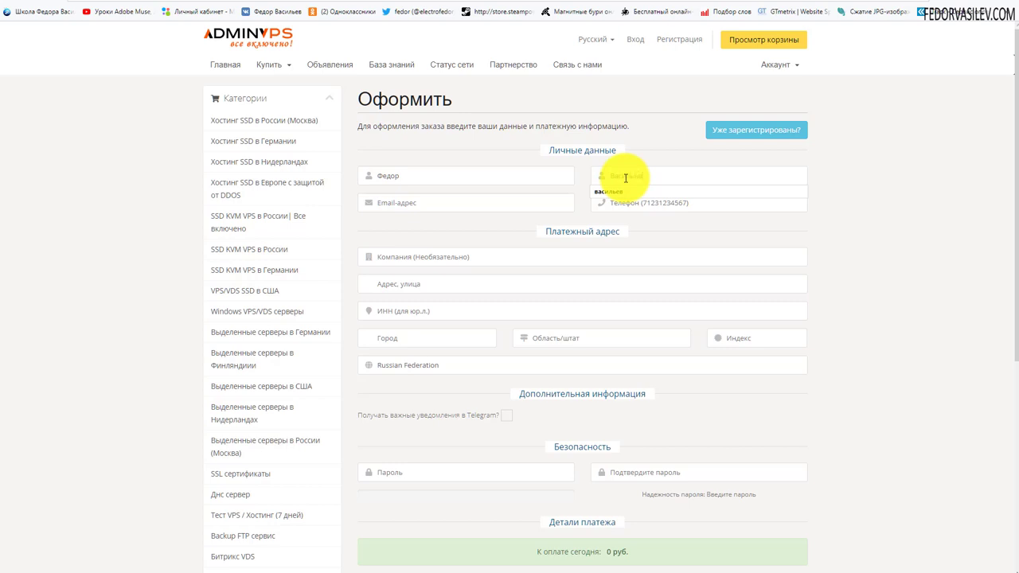
left_click(607, 191)
left_click(398, 199)
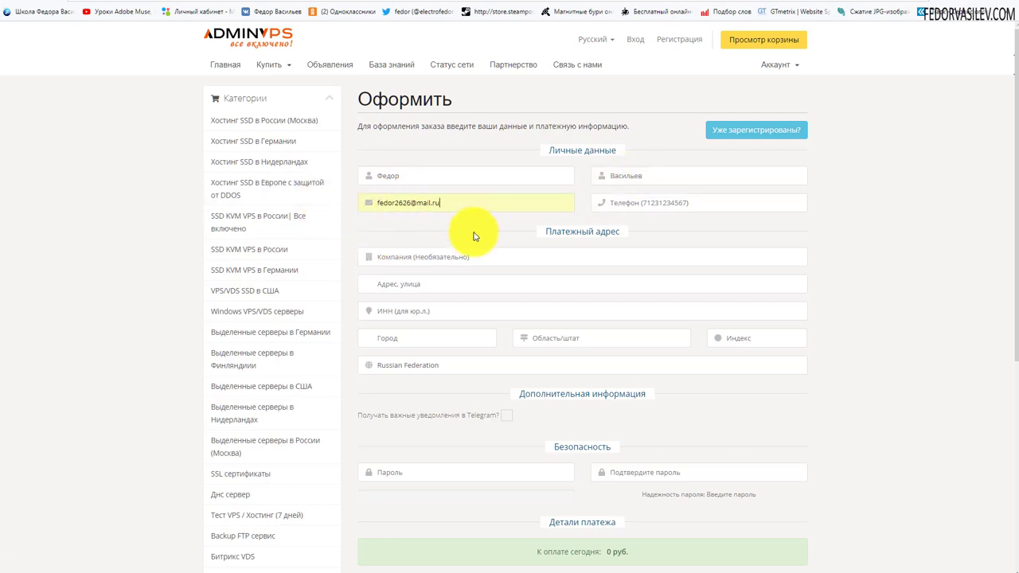
left_click(642, 203)
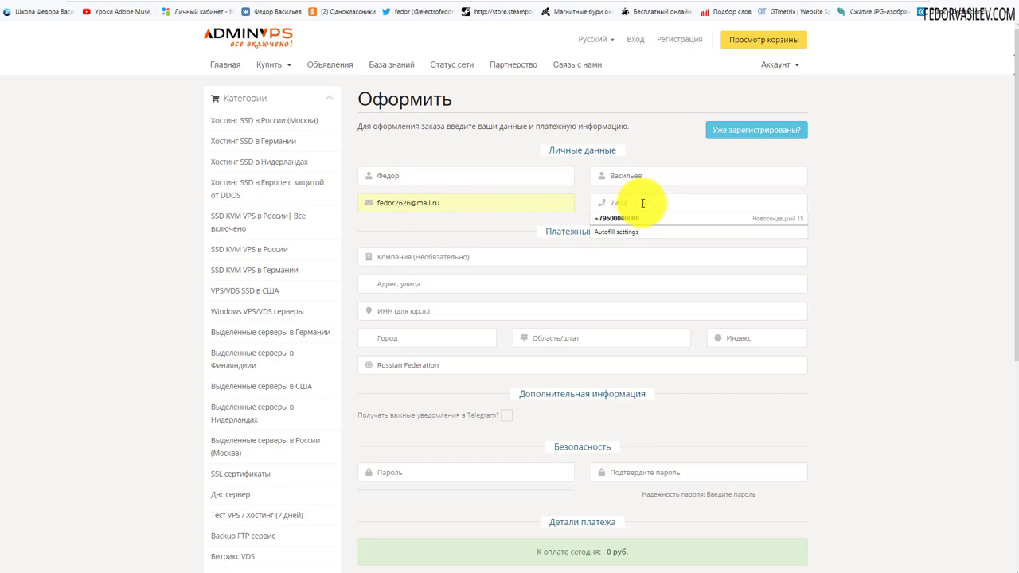
type("79068")
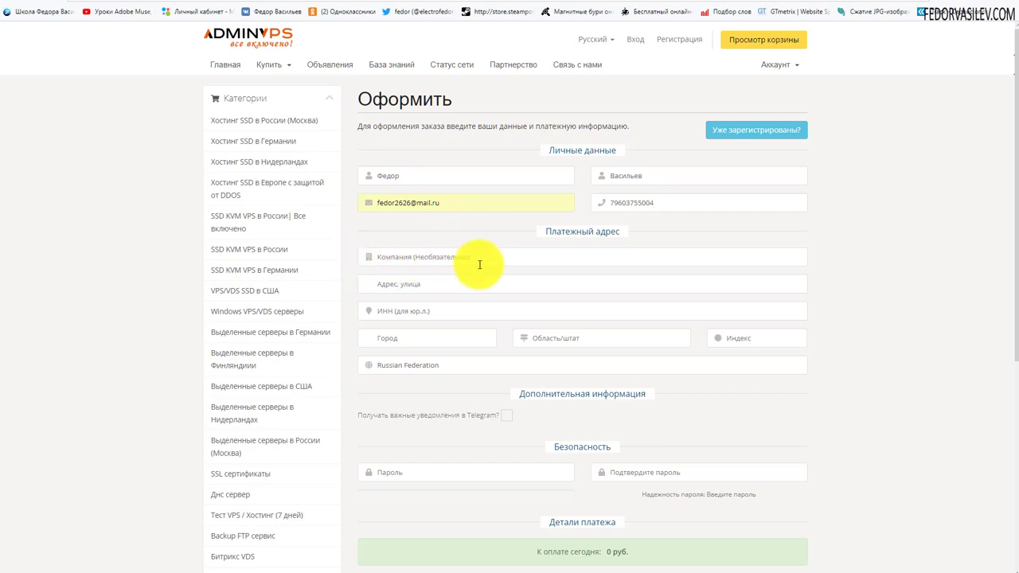
Autofill the saved billing address, keeping Russian Federation as the country.
left_click(427, 284)
key("Down")
key("Return")
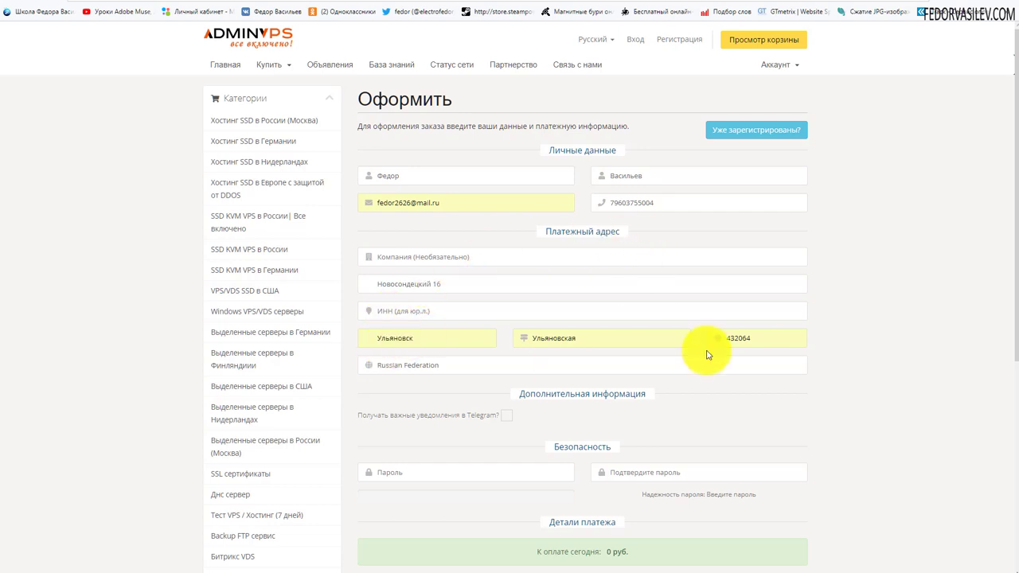
left_click(401, 369)
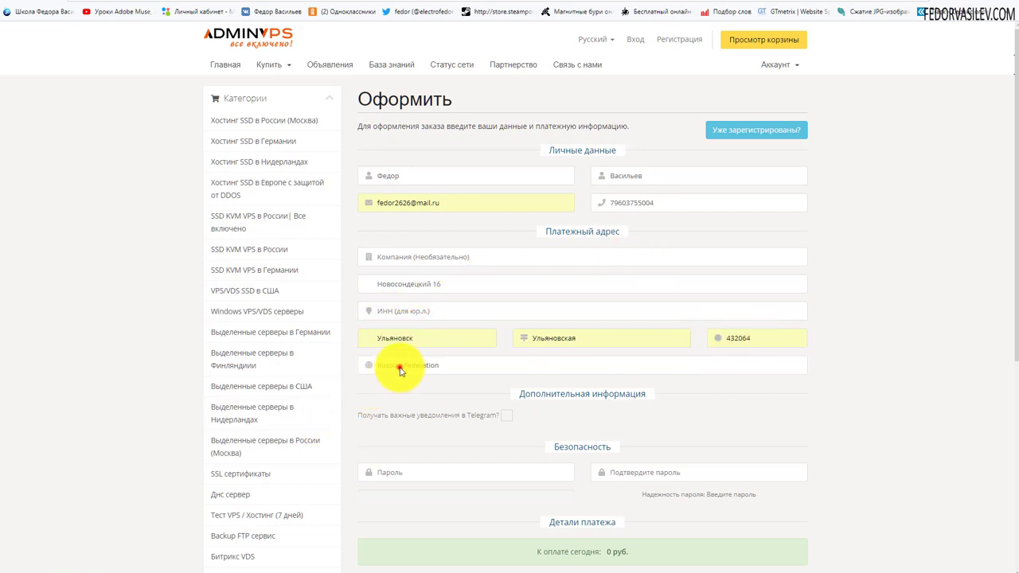
left_click(892, 351)
scroll(894, 353, "down", 2)
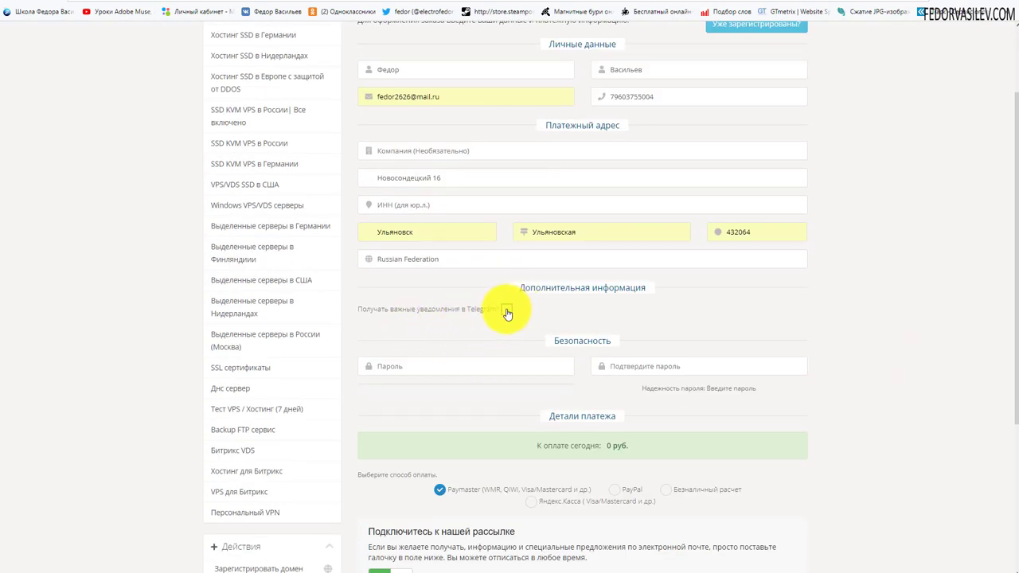
Enter the account password in Пароль and Подтвердите пароль.
scroll(528, 322, "down", 2)
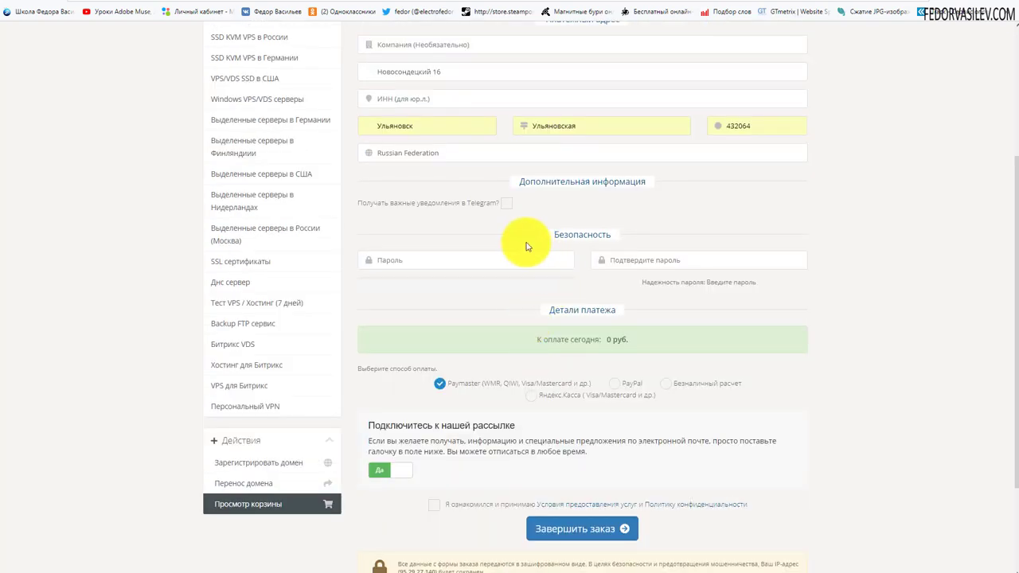
left_click(465, 265)
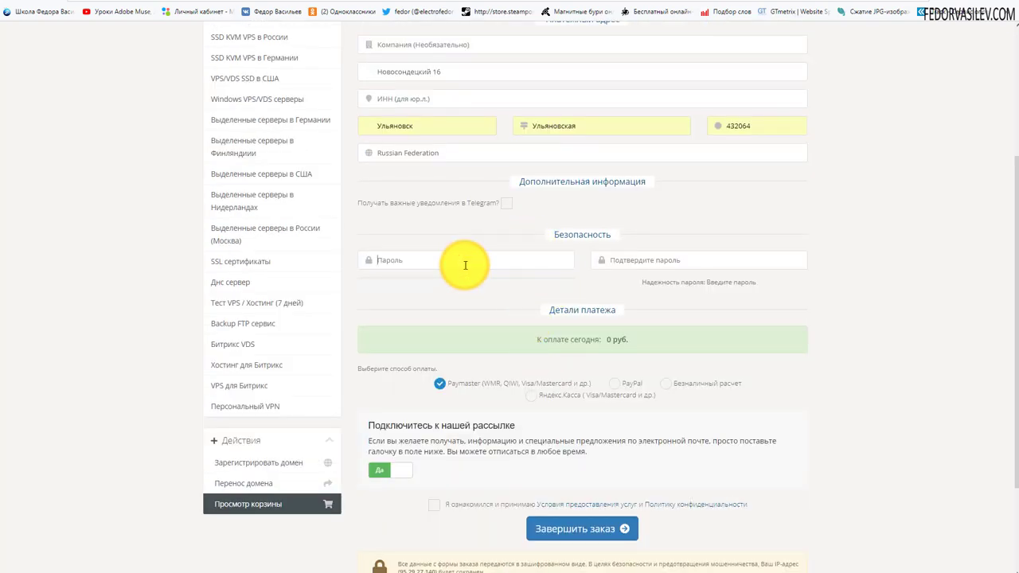
type("••••")
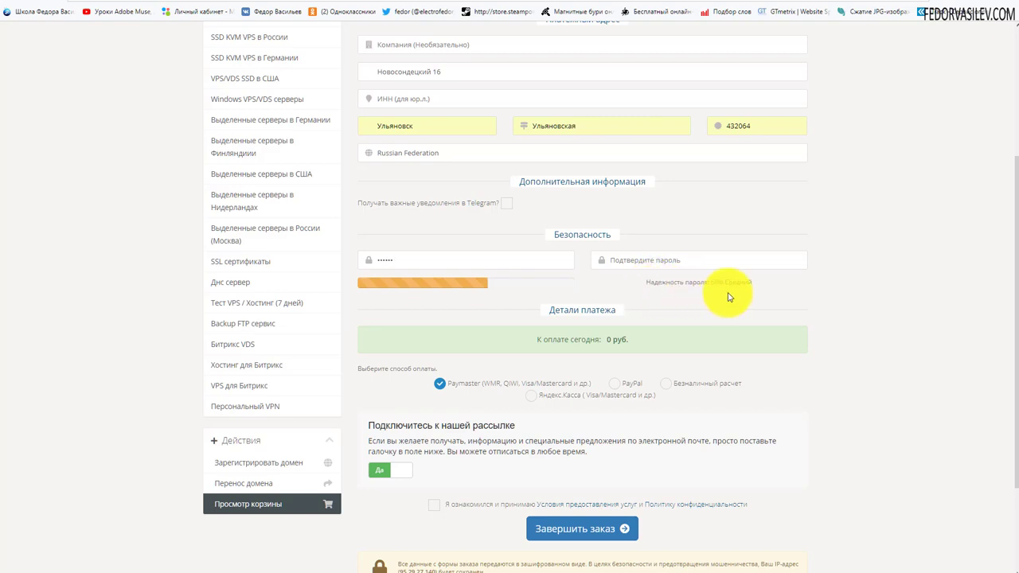
left_click(666, 264)
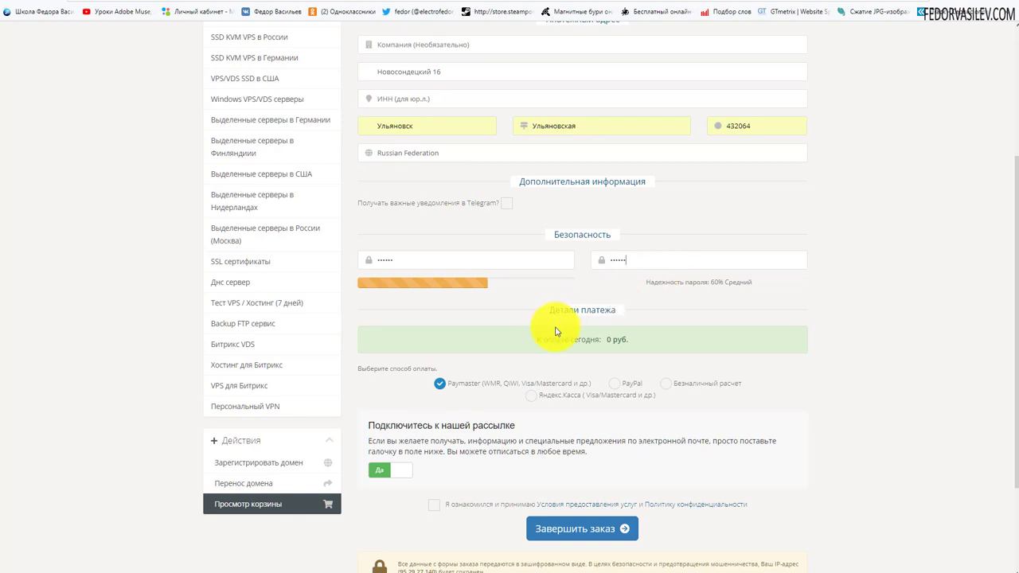
Opt out of the newsletter, accept the terms, and submit the order.
scroll(477, 316, "down", 1)
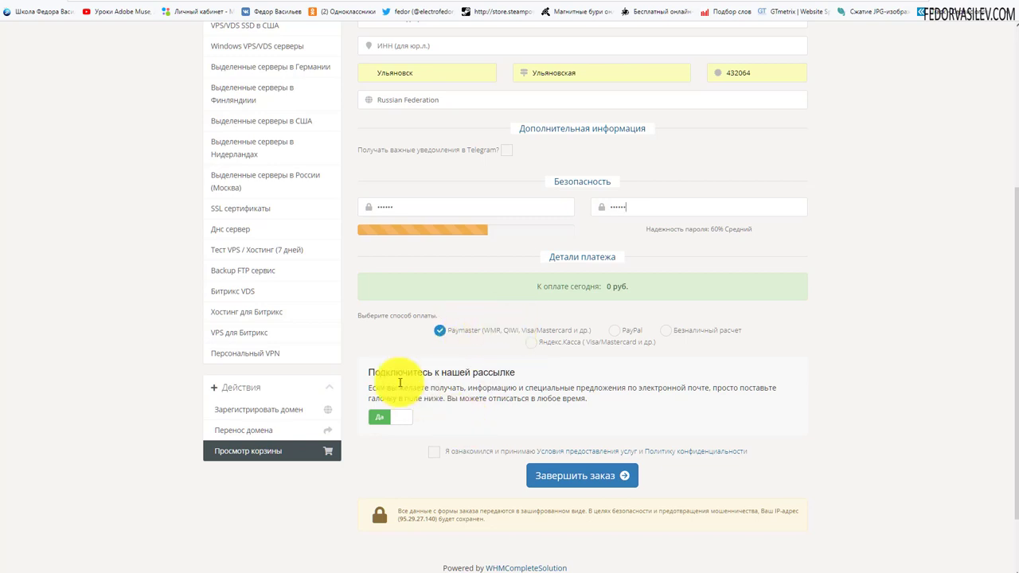
scroll(494, 342, "down", 2)
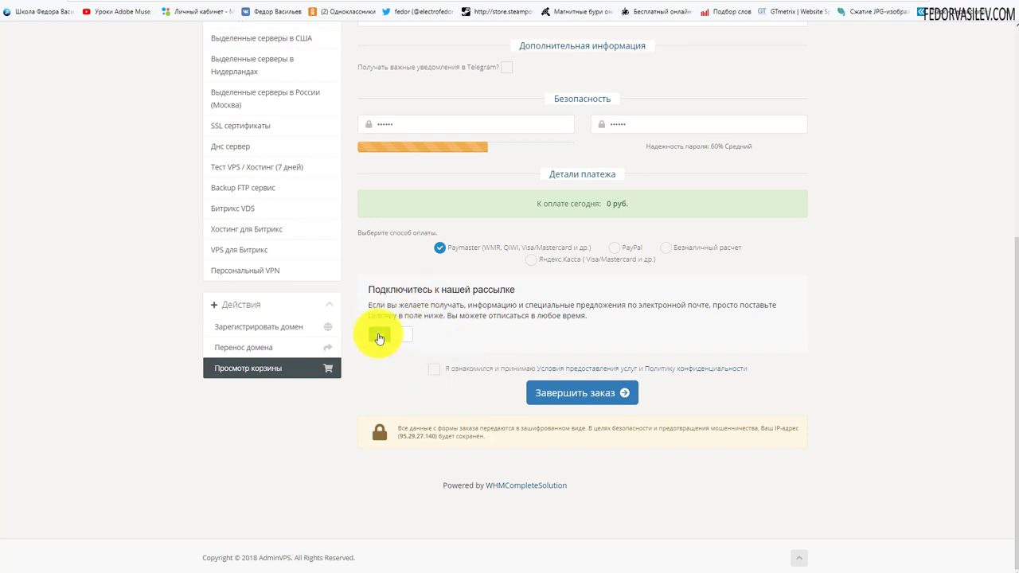
left_click(399, 336)
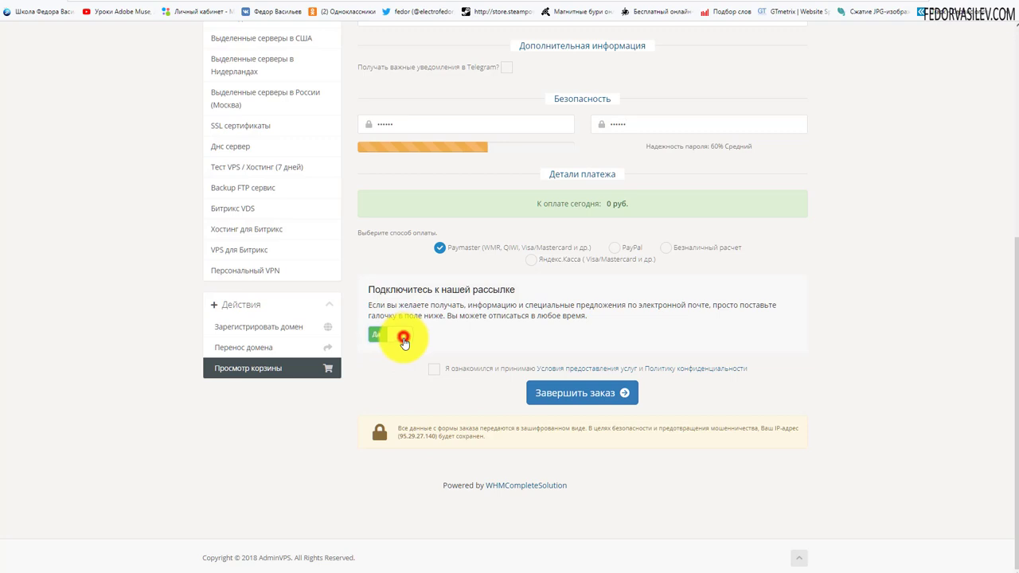
left_click(433, 370)
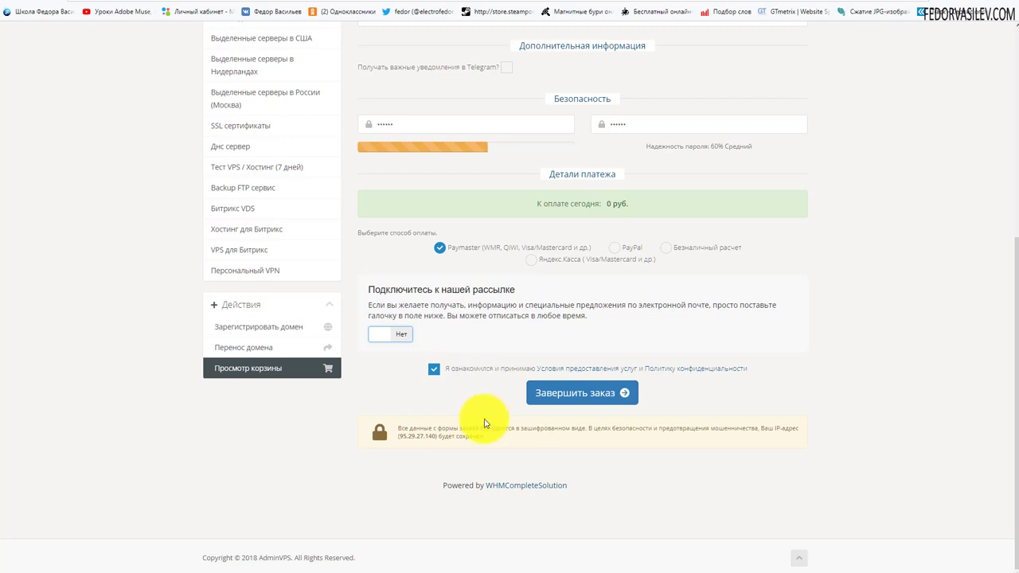
left_click(567, 395)
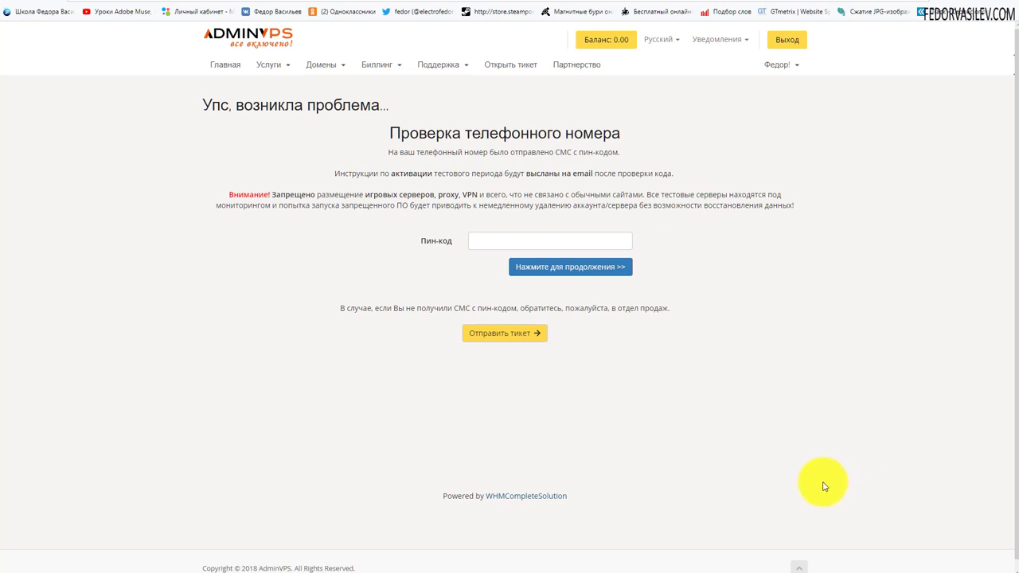
Highlight the warning about forbidden server uses, then clear the selection.
left_click(514, 245)
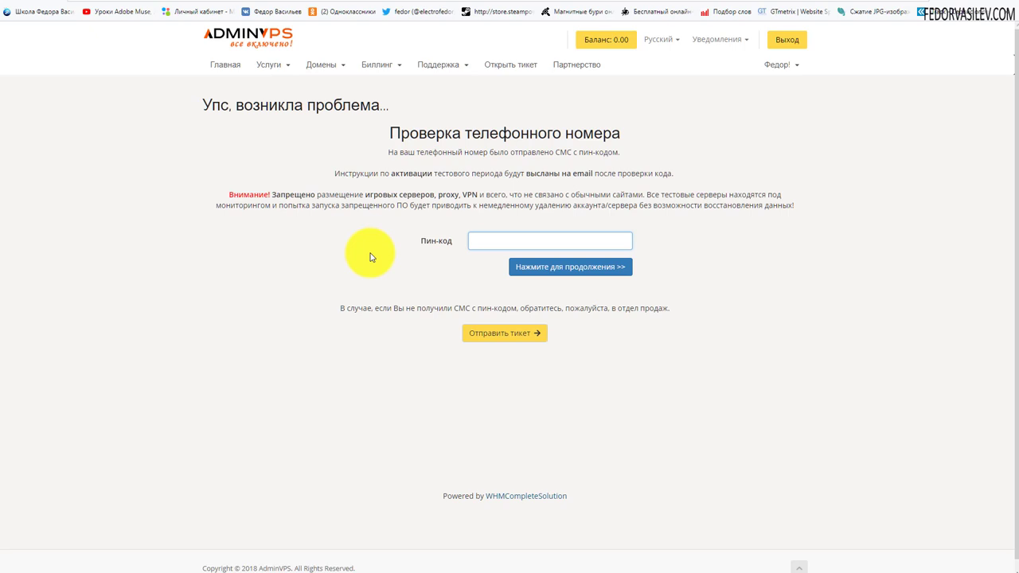
left_click_drag(244, 195, 321, 220)
left_click(328, 241)
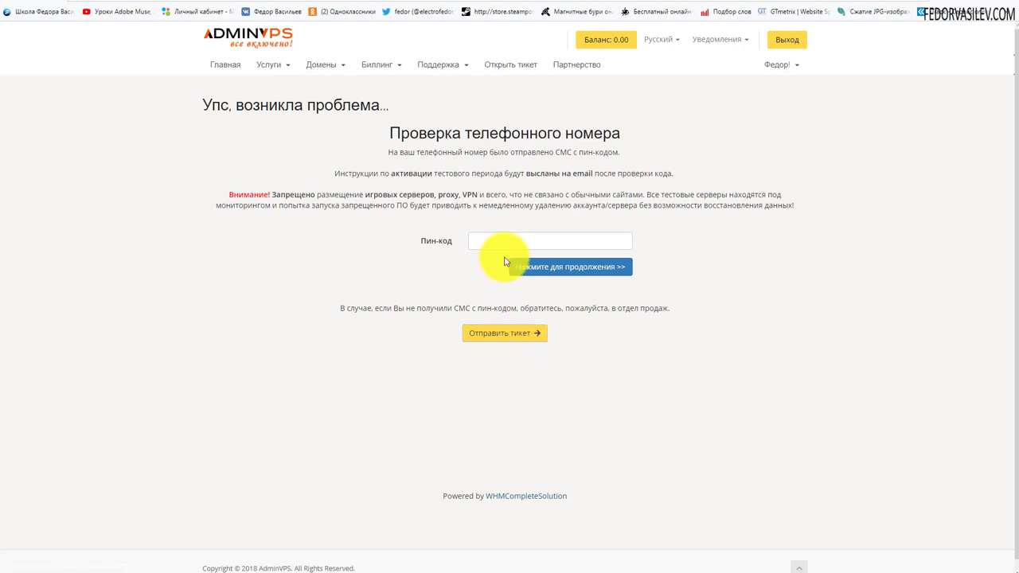
Enter the SMS PIN code in the Пин-код field and continue.
left_click(499, 239)
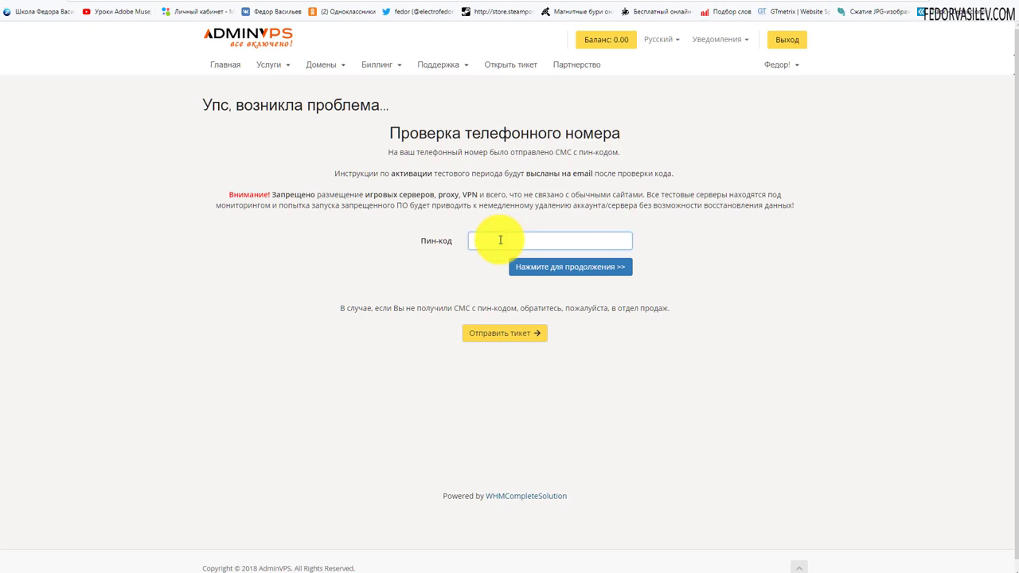
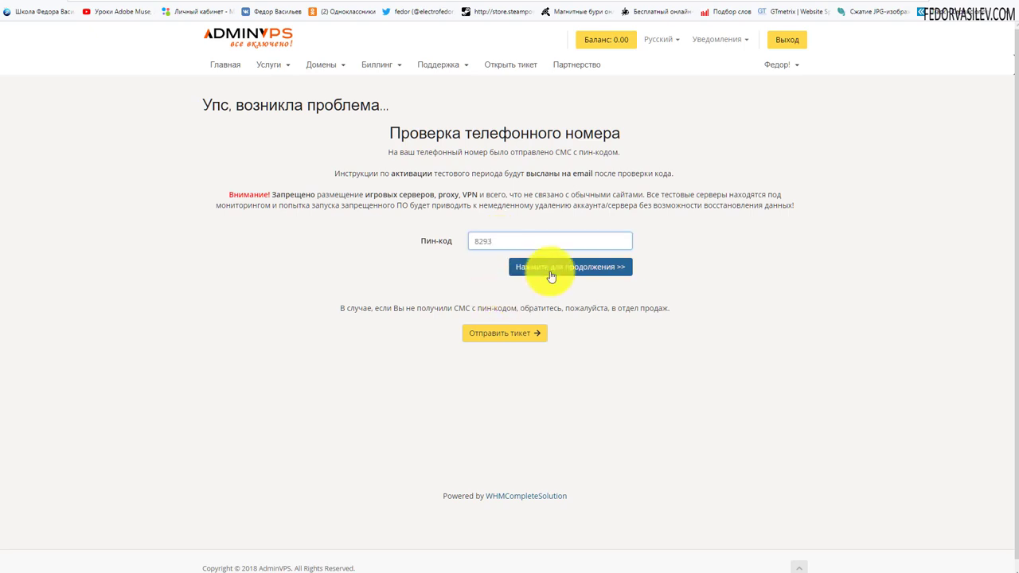
left_click(551, 273)
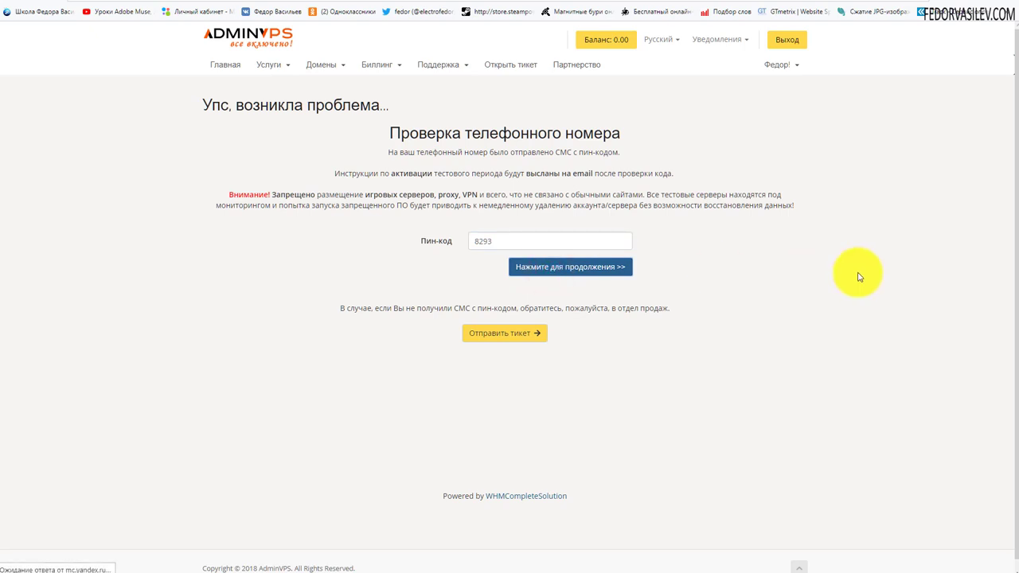